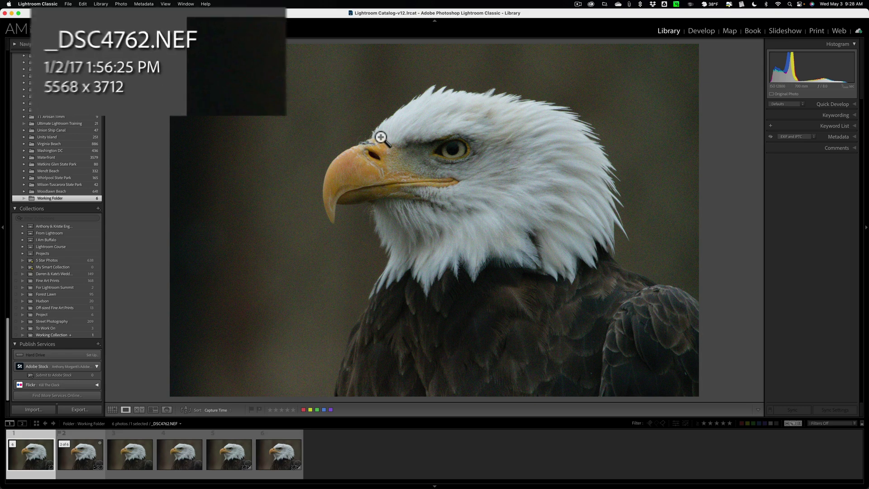
- Zoom in on the eagle's head and step through to the On1 High Detail NoNoise AI.dng version
key(i)
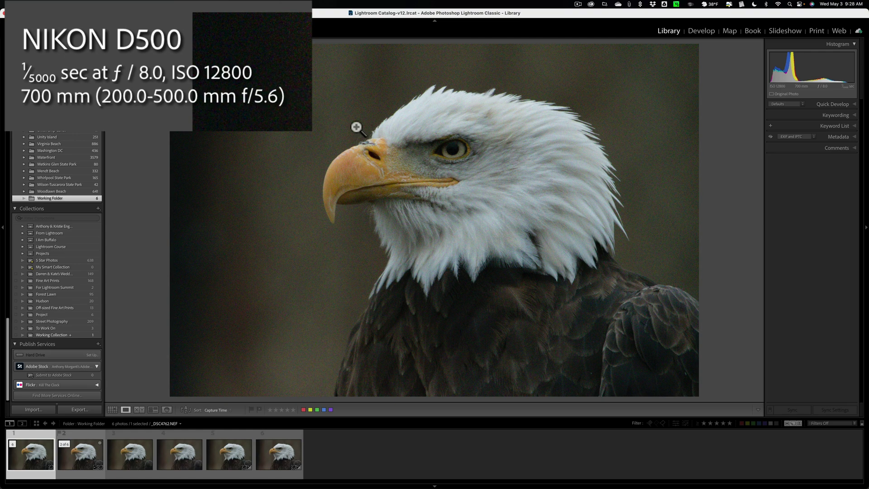
key(i)
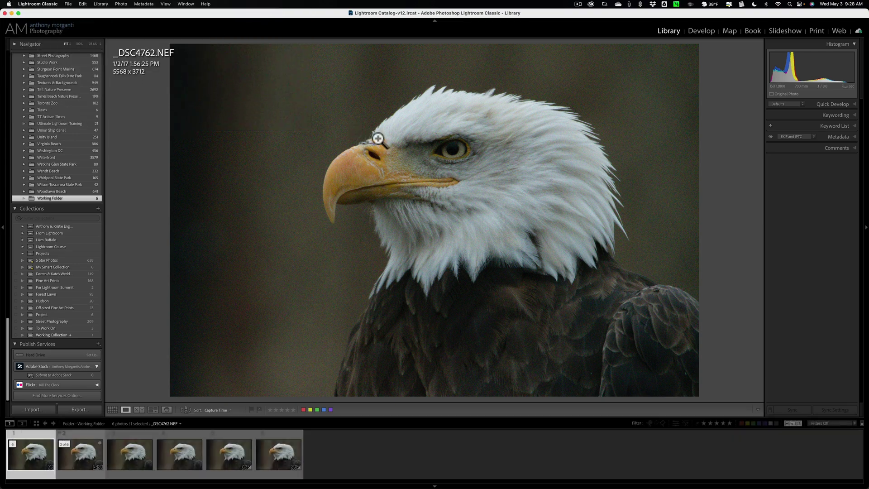
click(377, 138)
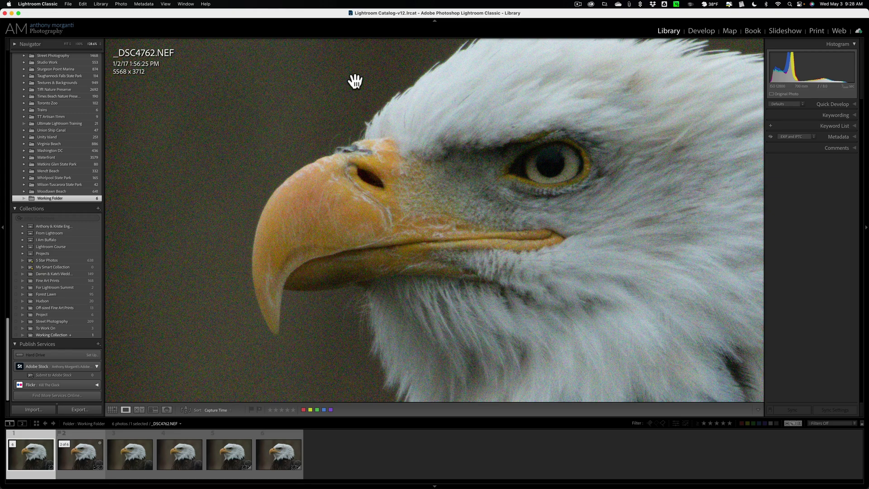
click(80, 461)
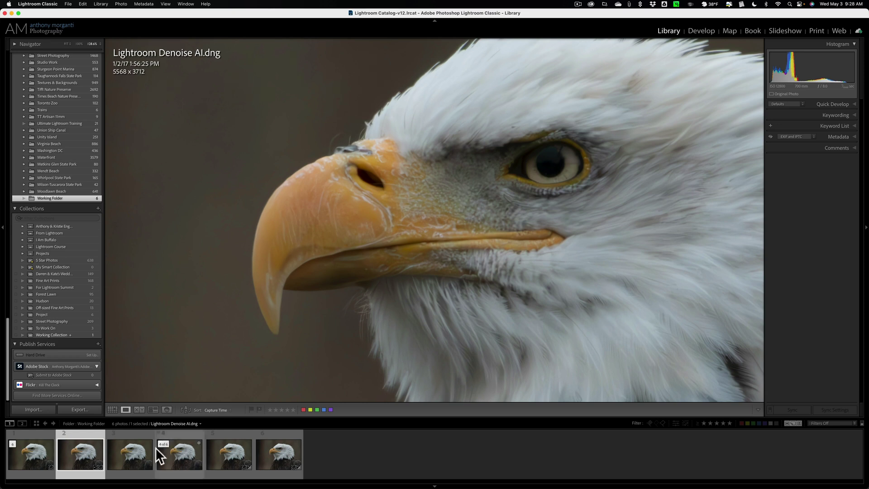
click(135, 462)
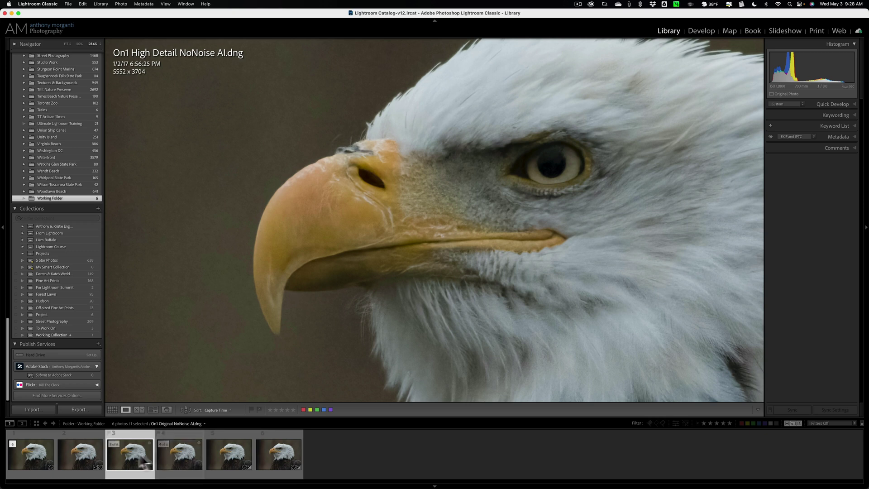
- Compare close-up the Lightroom Denoise, On1 High Detail, On1 Original, Topaz Labs and DxO PureRAW3 versions
click(85, 455)
click(132, 455)
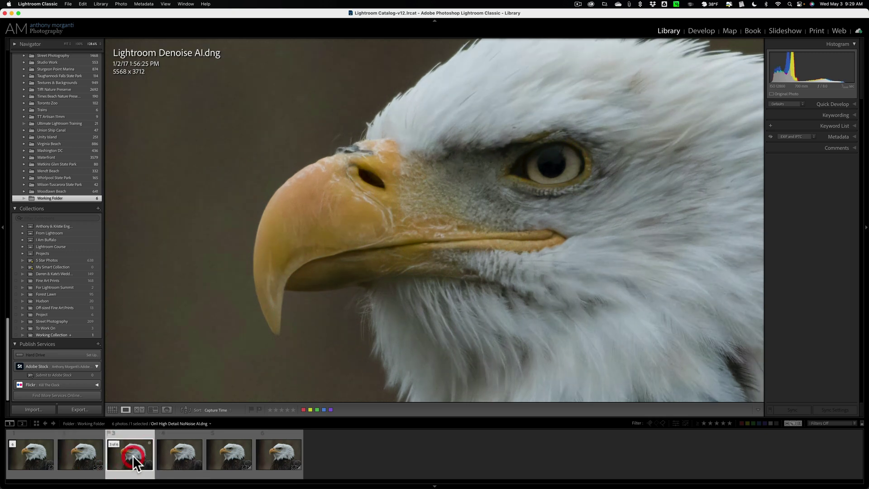
click(175, 455)
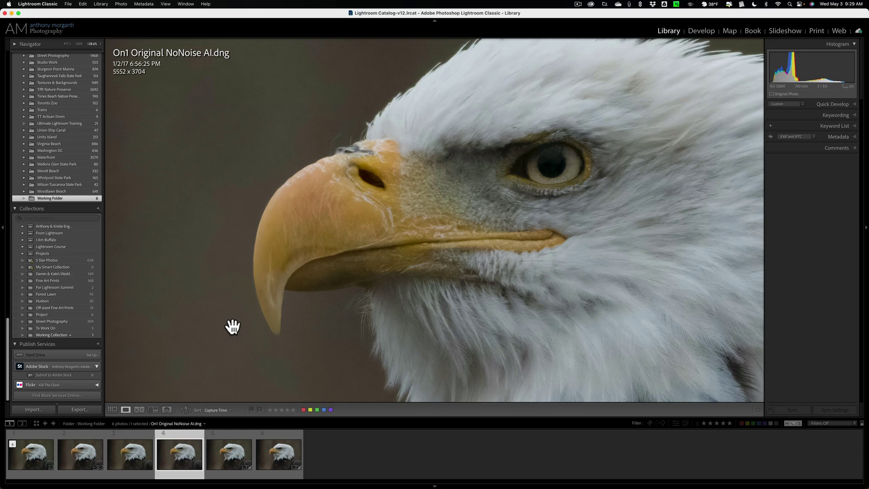
click(228, 459)
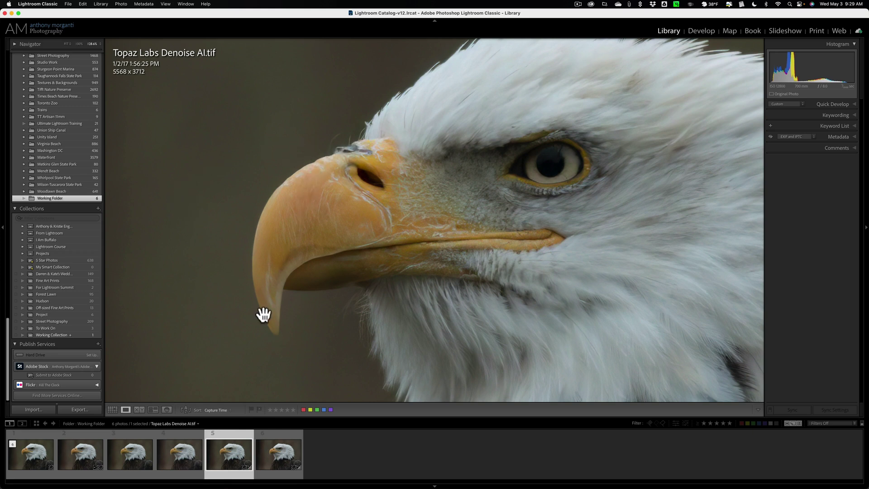
click(278, 454)
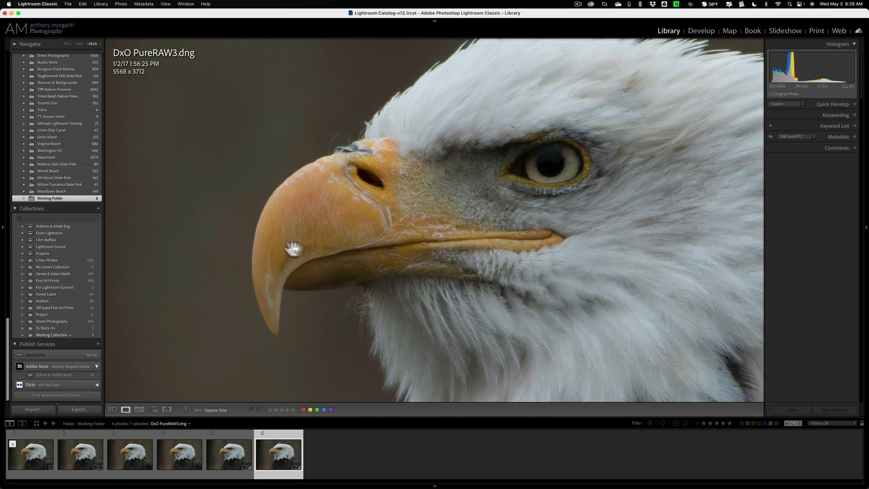
- Step back through each denoised version to the original _DSC4762.NEF
click(229, 462)
click(183, 458)
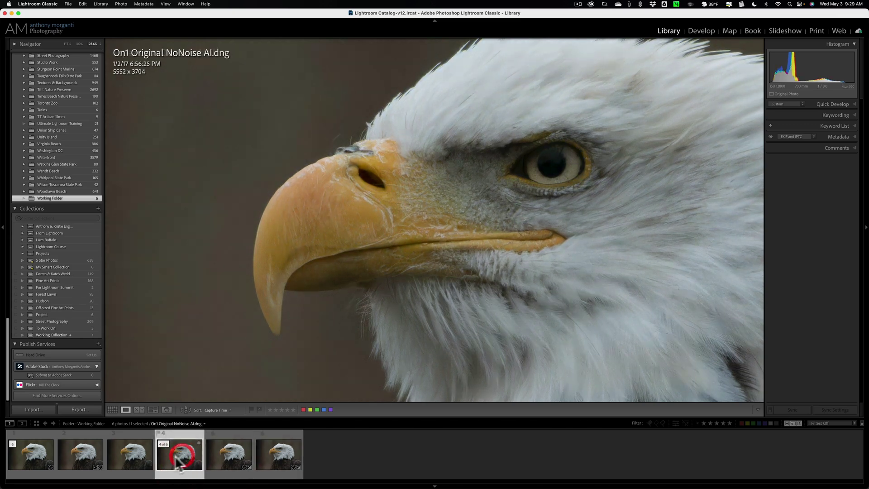
click(140, 457)
click(78, 460)
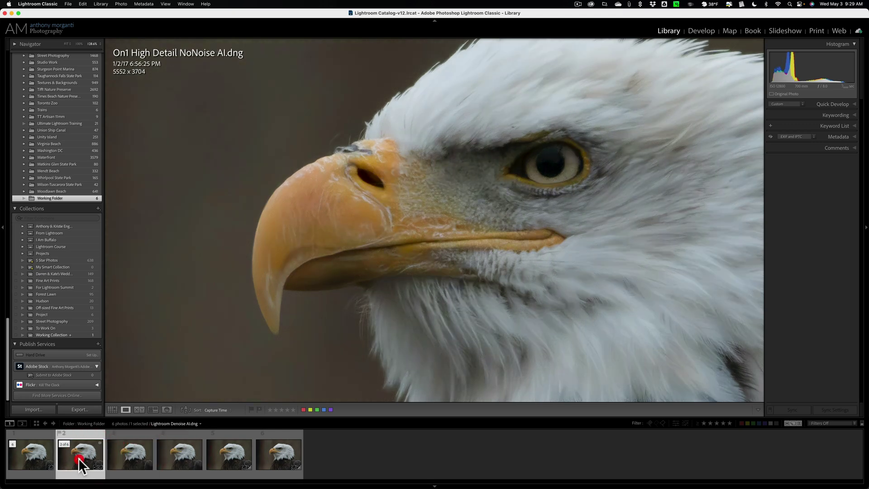
click(26, 458)
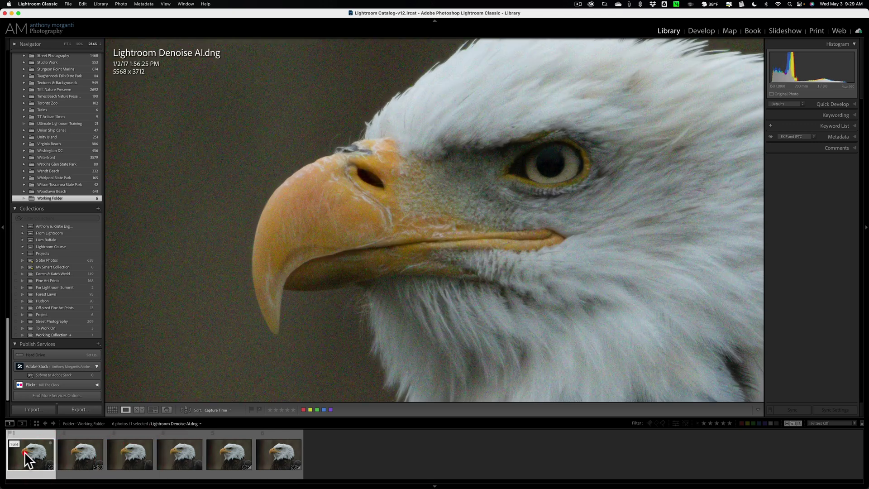
- Fit the whole original eagle photo in view, dismissing the Edit In menu without choosing an editor
click(350, 213)
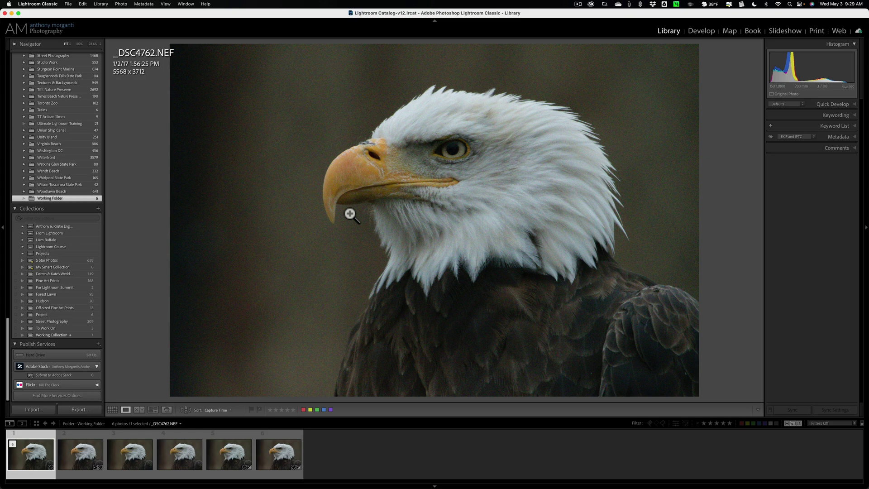
right_click(338, 103)
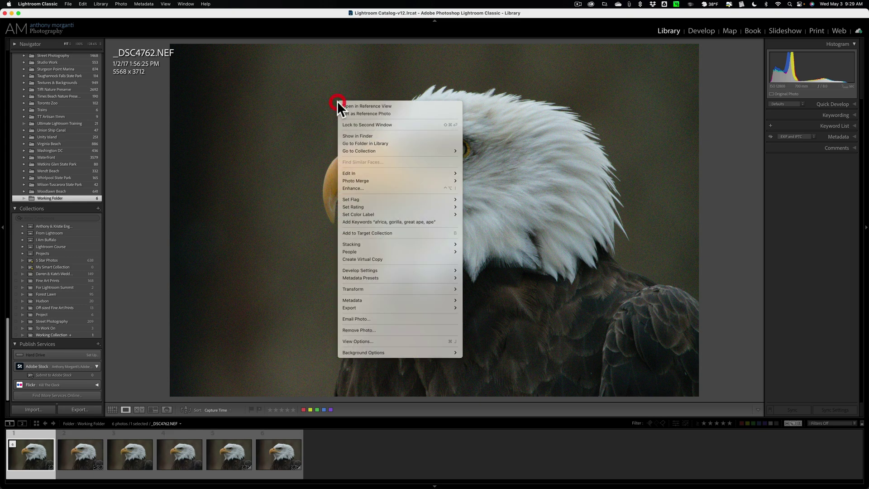
mouse_move(362, 173)
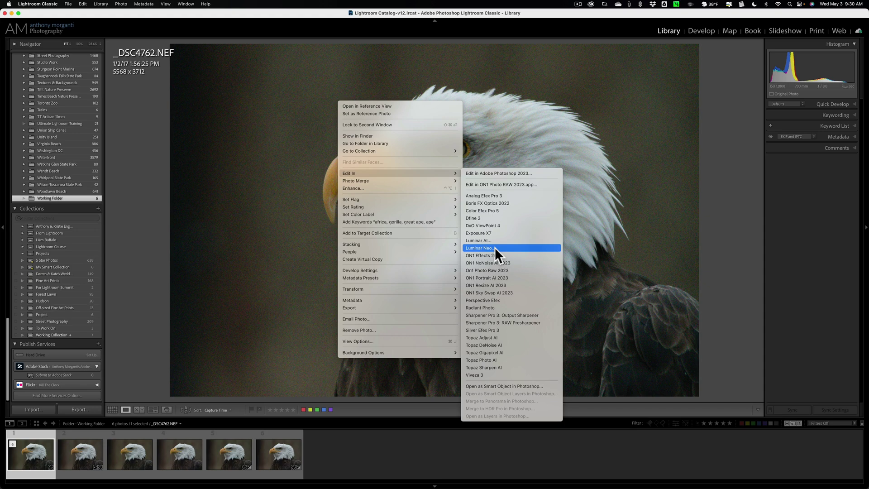
click(319, 211)
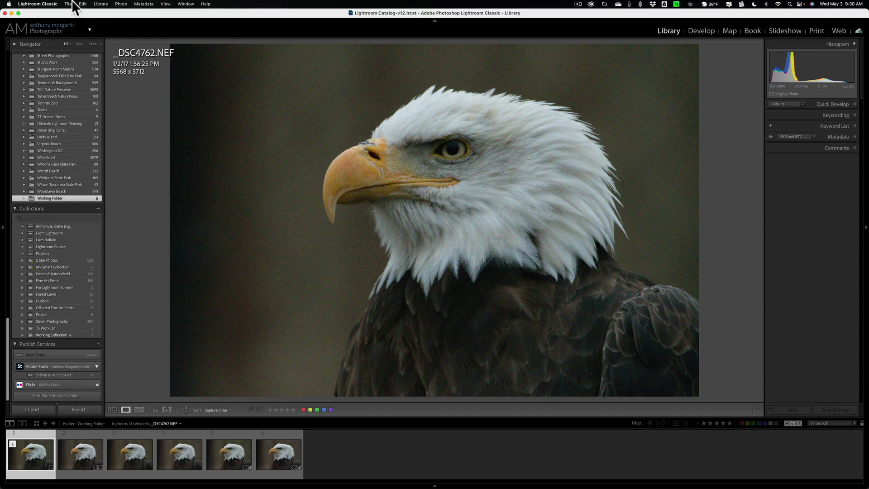
- Send the original eagle photo to Luminar Neo via File > Plug-in Extras > Transfer to Luminar Neo
click(16, 6)
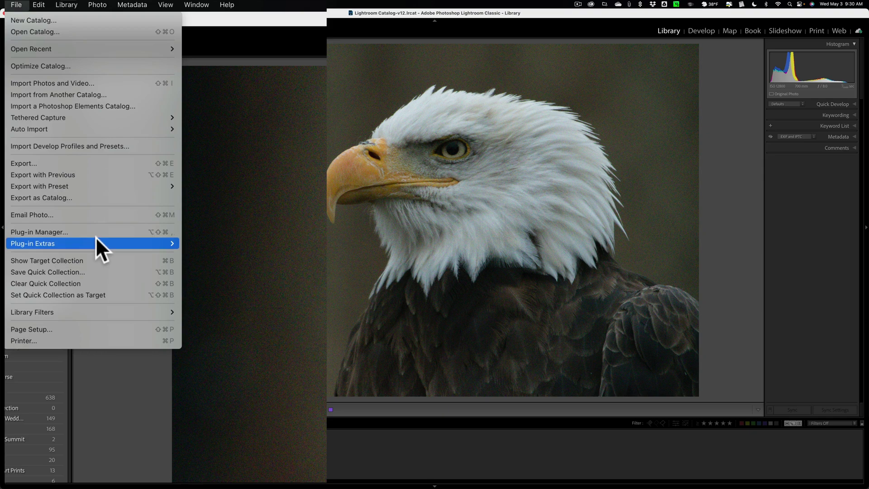
mouse_move(96, 241)
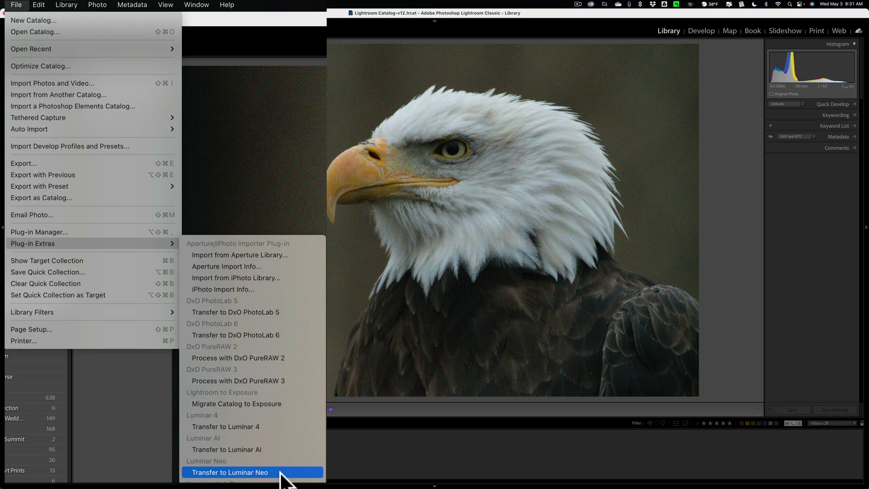
click(280, 473)
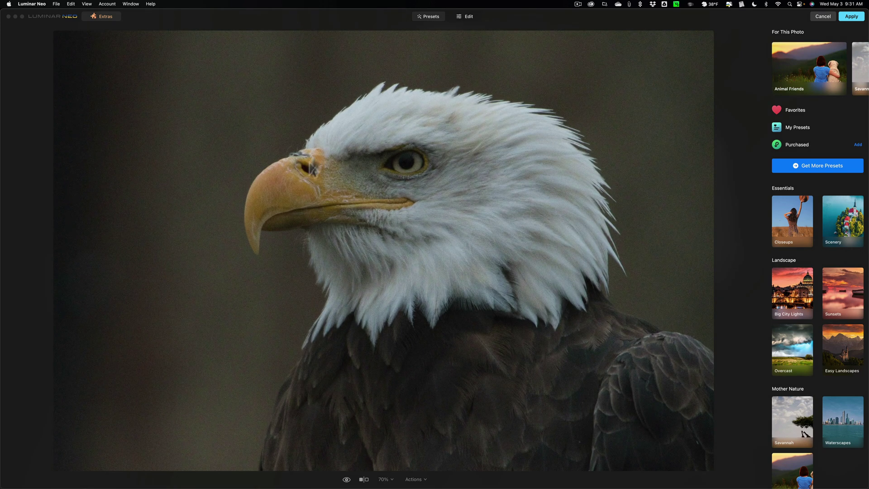
- Open the Noiseless extension from Luminar Neo's Edit tools
click(464, 16)
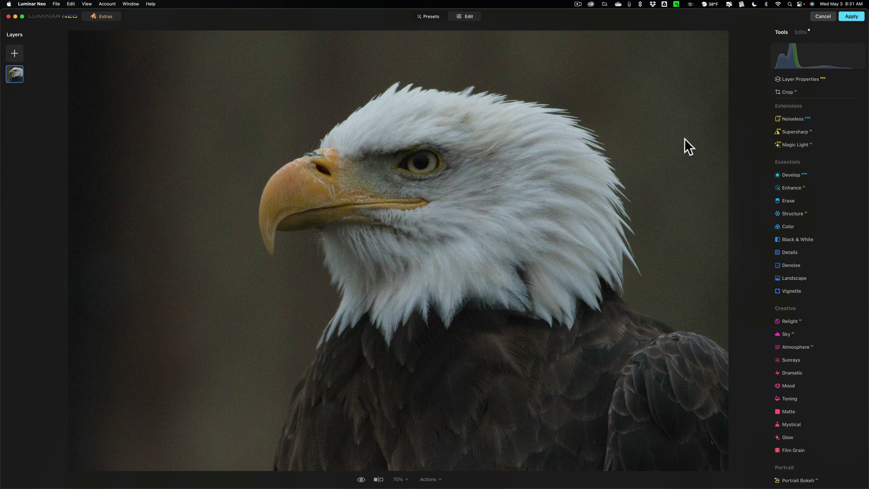
click(726, 63)
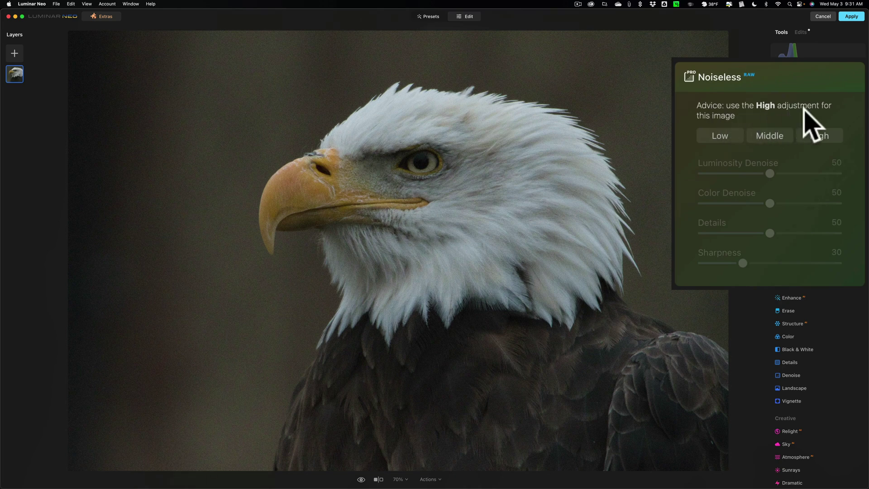
- Apply the High Noiseless noise reduction to the eagle photo
click(820, 136)
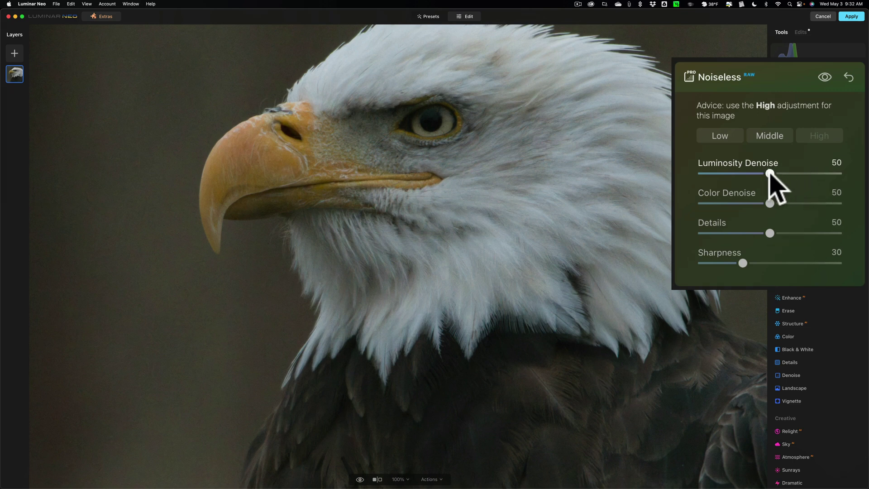
- Set Luminosity Denoise and Color Denoise to 75 and bring Details down to 29
drag(769, 173, 804, 174)
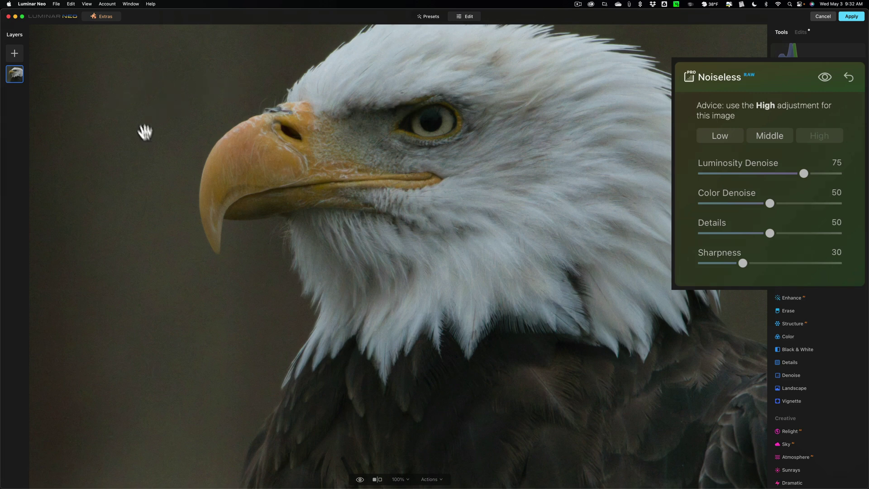
drag(767, 199, 804, 204)
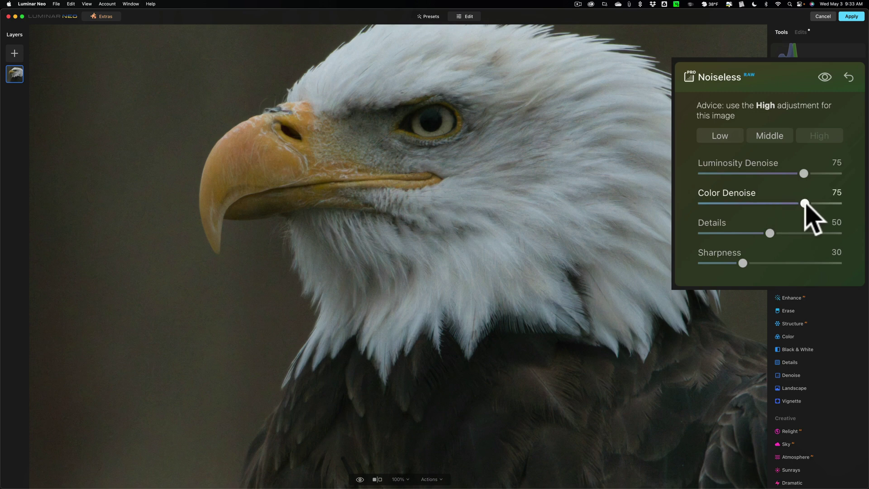
click(803, 204)
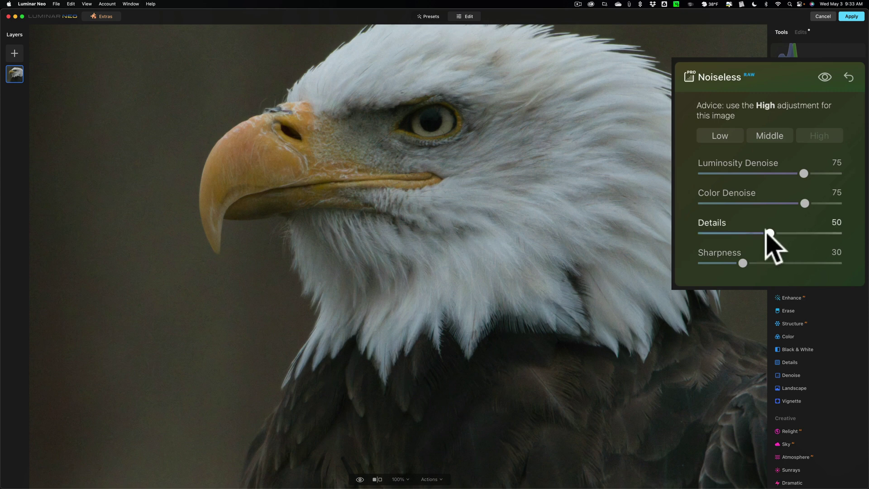
drag(769, 233, 831, 233)
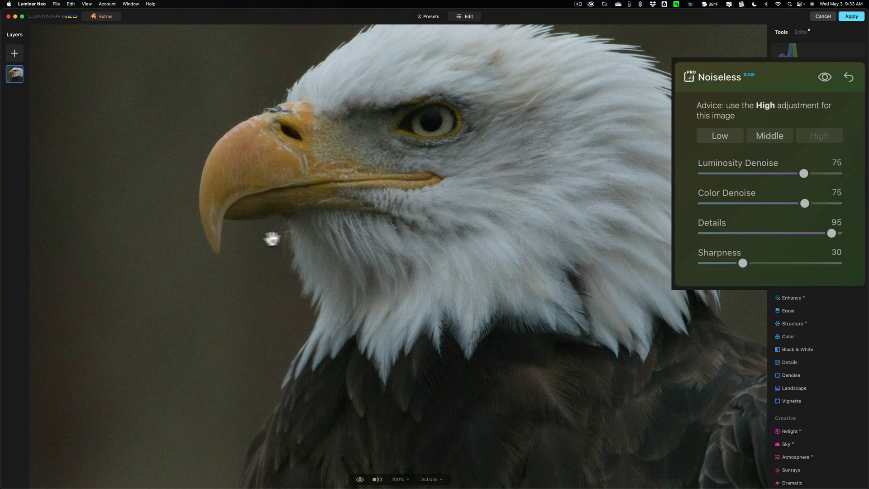
drag(832, 233, 743, 233)
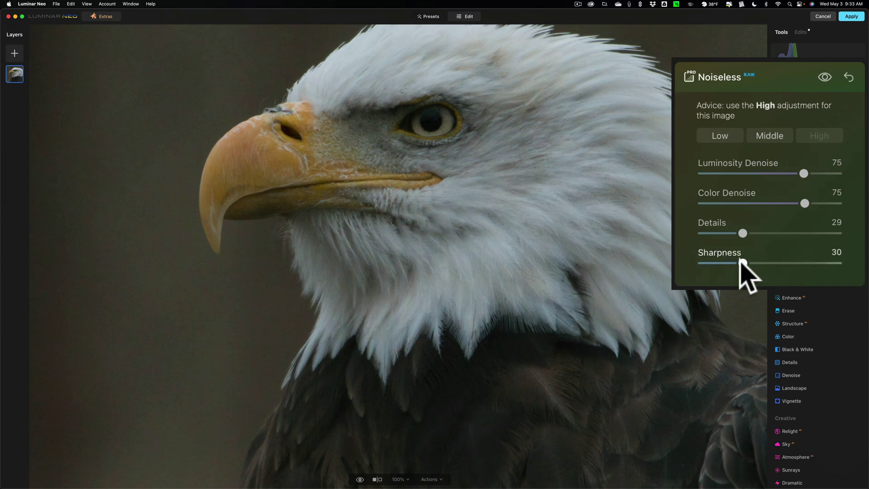
- Lower Sharpness to 20, raise Luminosity Denoise to 90, and inspect the result
drag(742, 263, 799, 264)
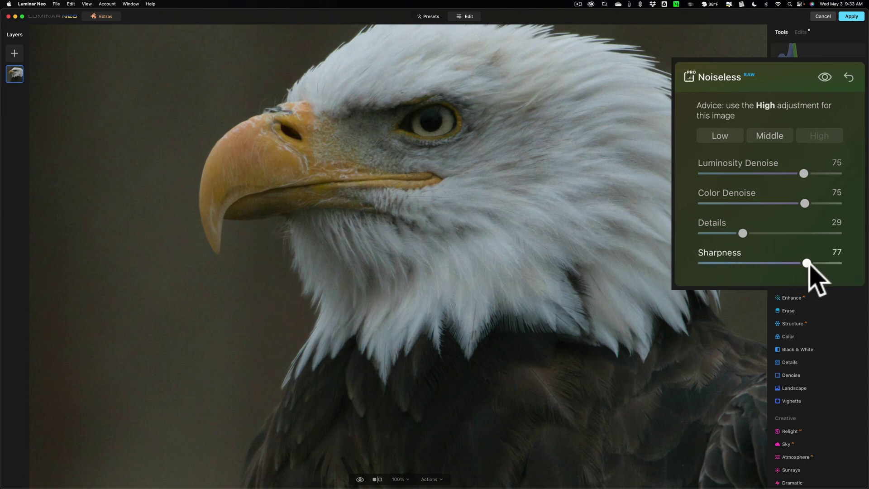
click(807, 263)
drag(808, 263, 730, 264)
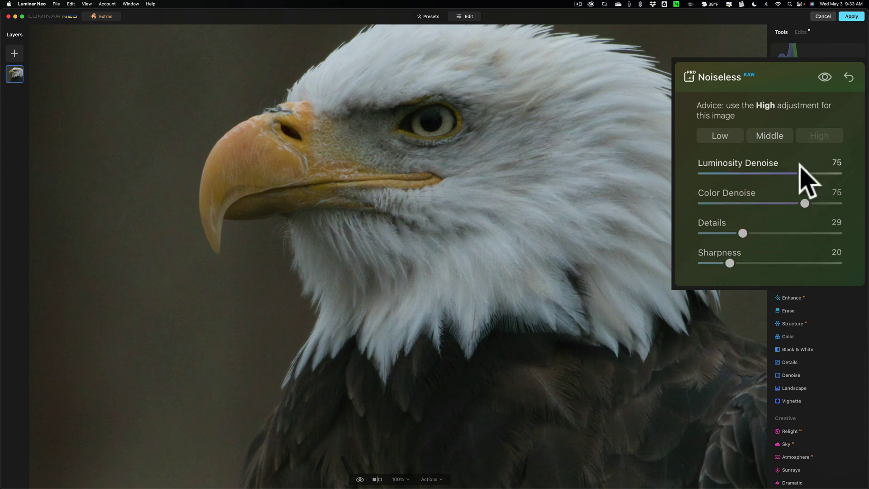
drag(804, 173, 824, 173)
drag(213, 120, 613, 165)
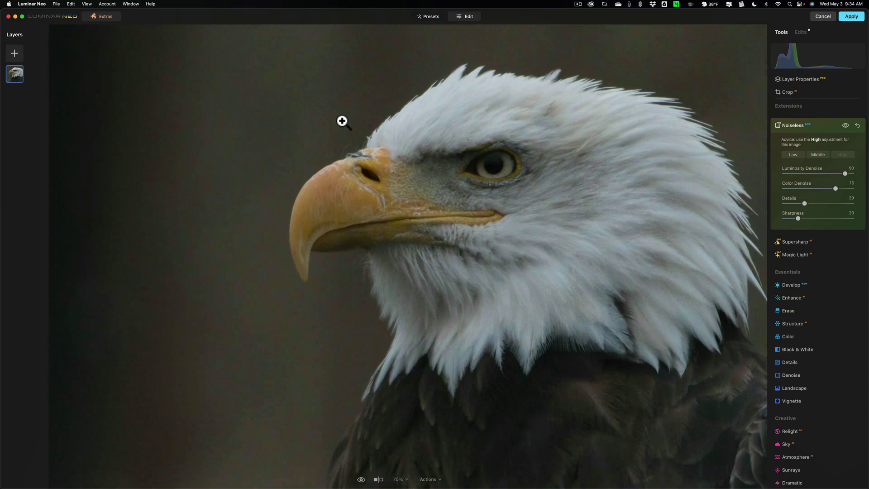
click(342, 120)
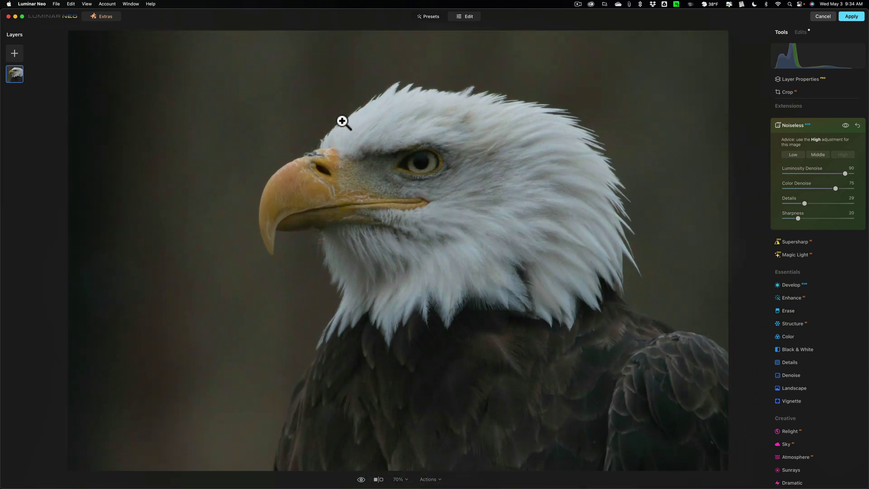
- Apply the Noiseless edit back to Lightroom and select the new _DSC4762.tiff
click(850, 18)
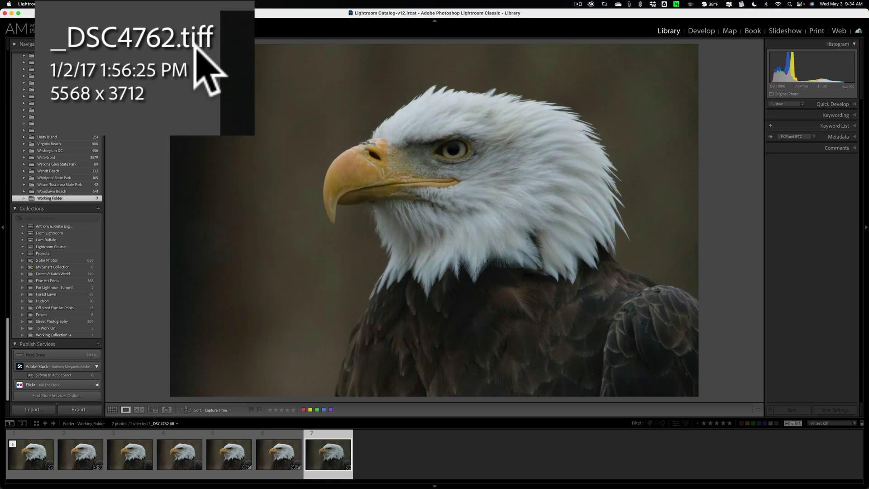
key(Left)
key(Left)
key(Left)
key(Left)
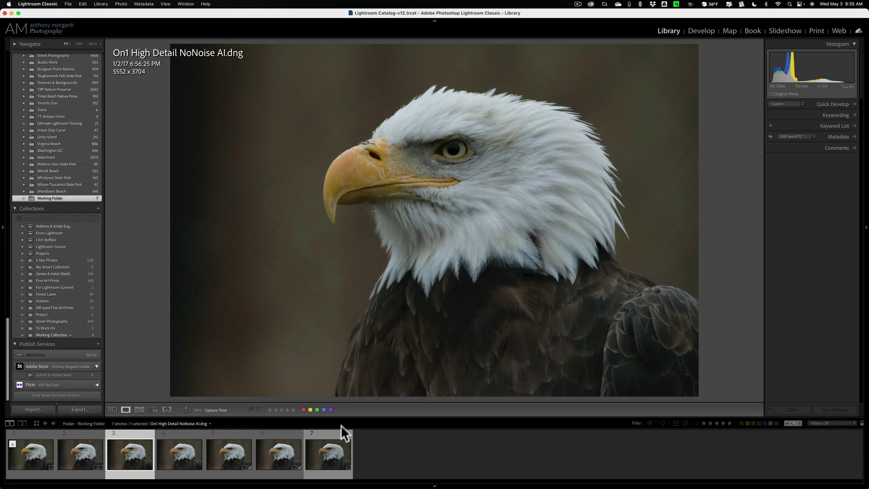
click(334, 457)
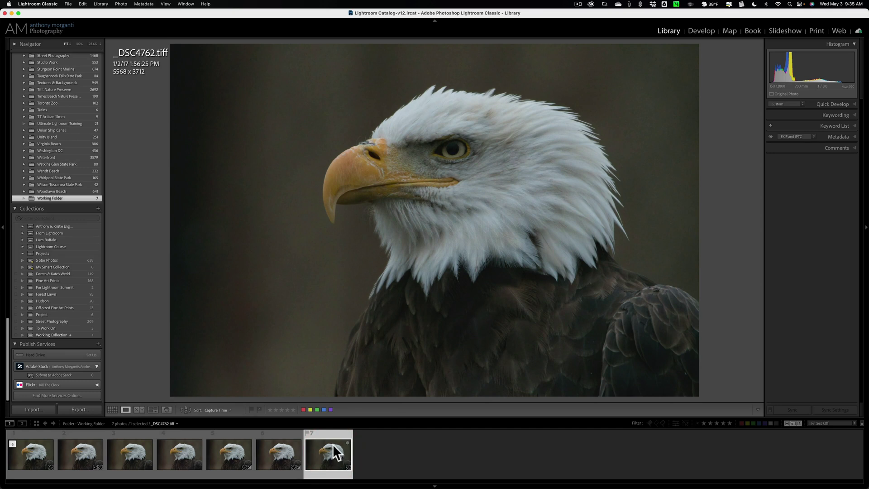
- Rename the Luminar result to 'Luminar Neo Noiseless AI' and move it to third in the filmstrip
key(F2)
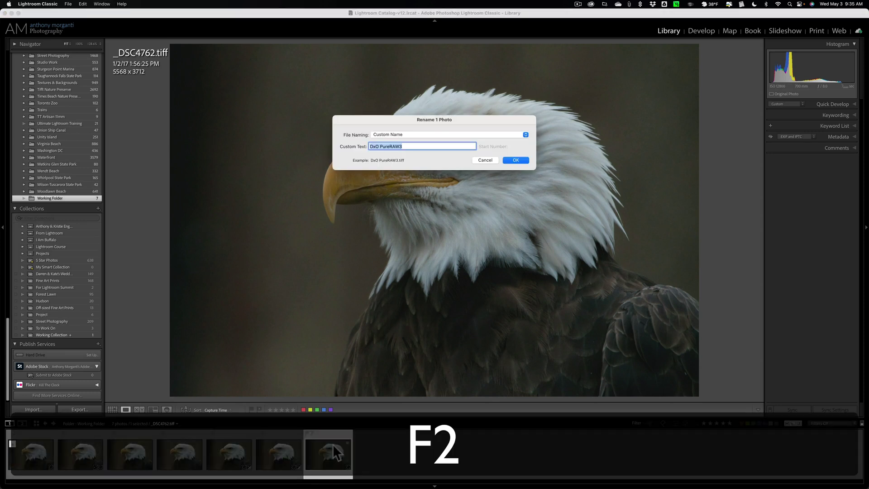
text(Luminar N)
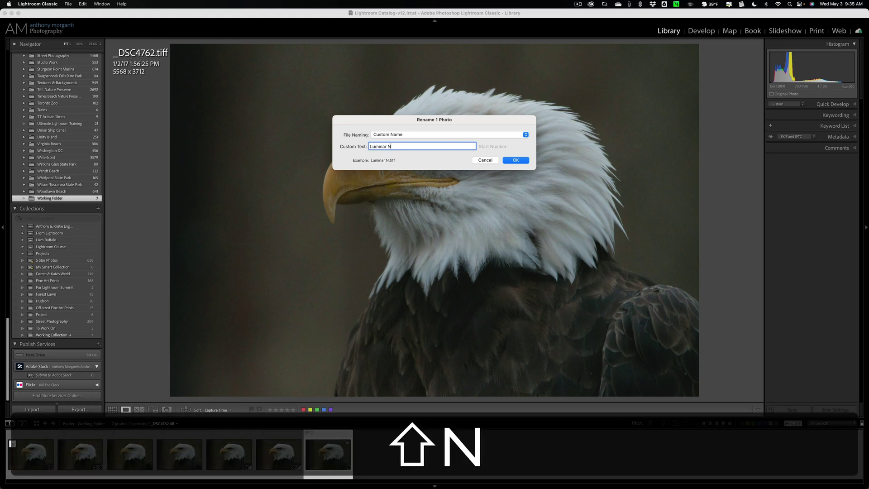
text(eo Noise)
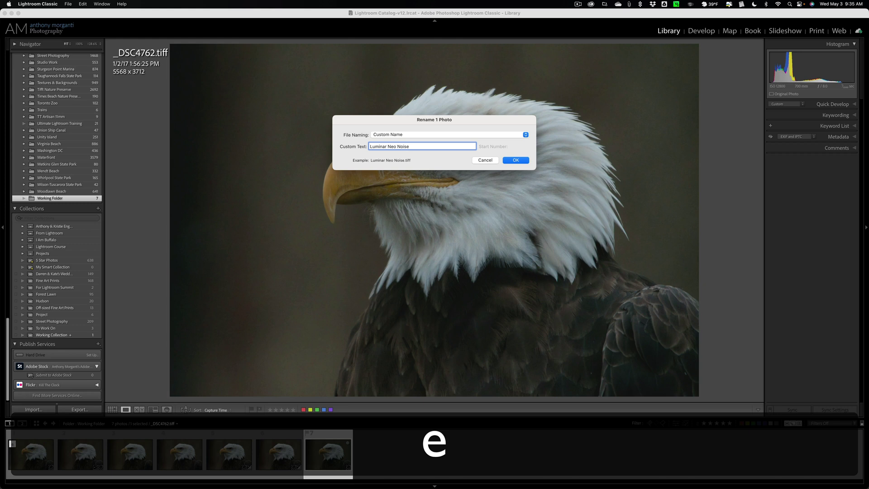
text(less AI)
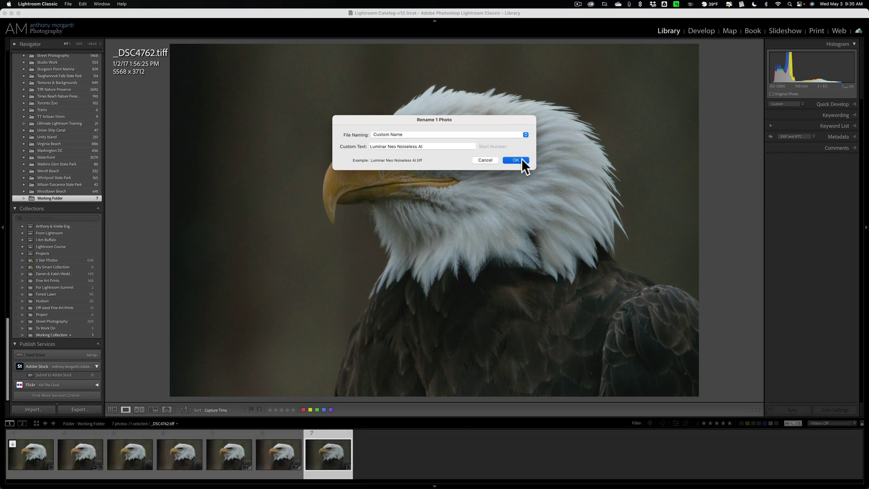
click(522, 160)
drag(326, 464, 112, 452)
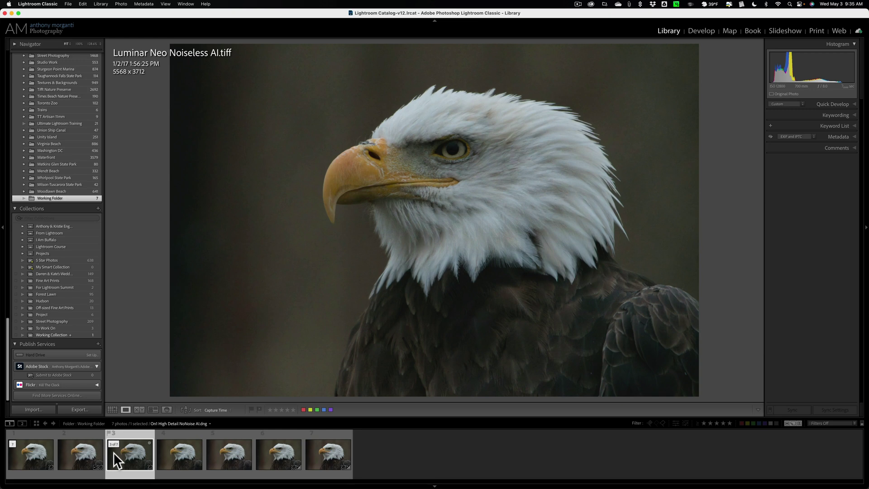
- Compare the original and denoised eagle brow at 1:1, flipping between versions, then return to Fit
click(25, 458)
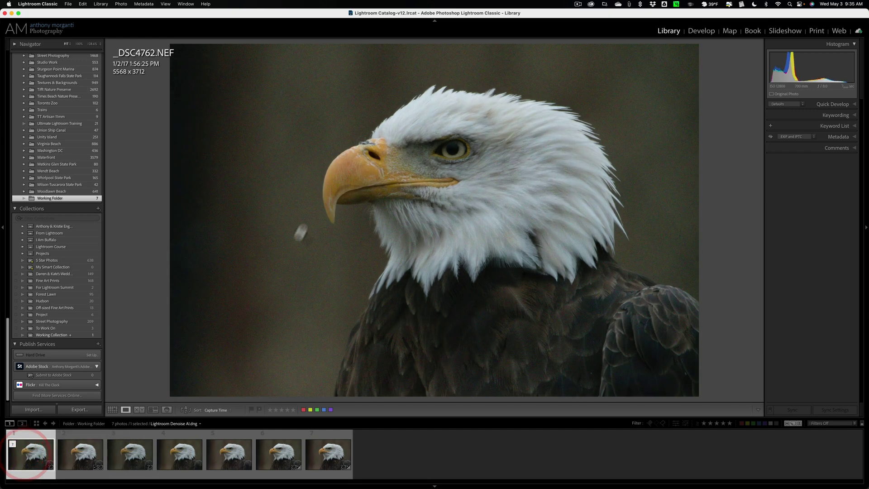
click(379, 142)
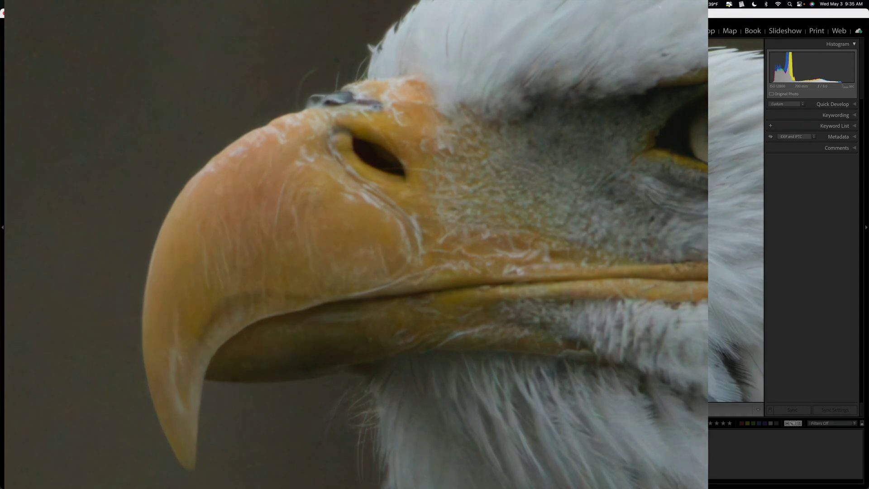
key(Right)
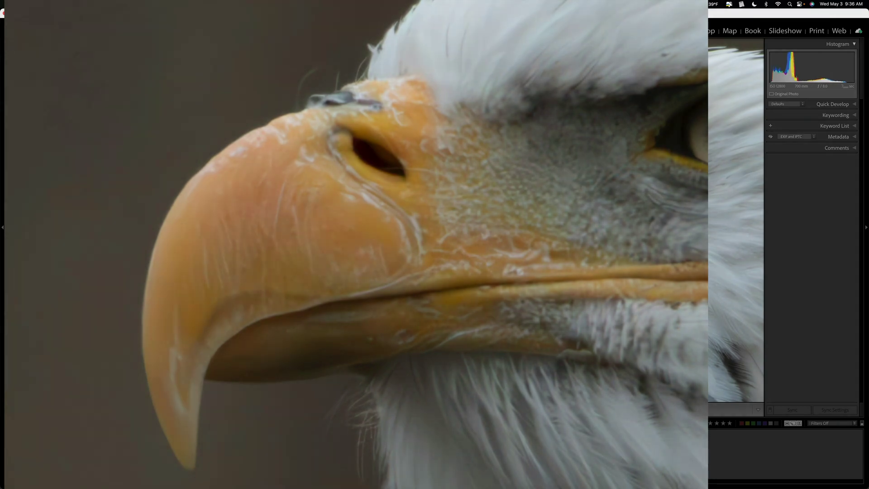
key(Left)
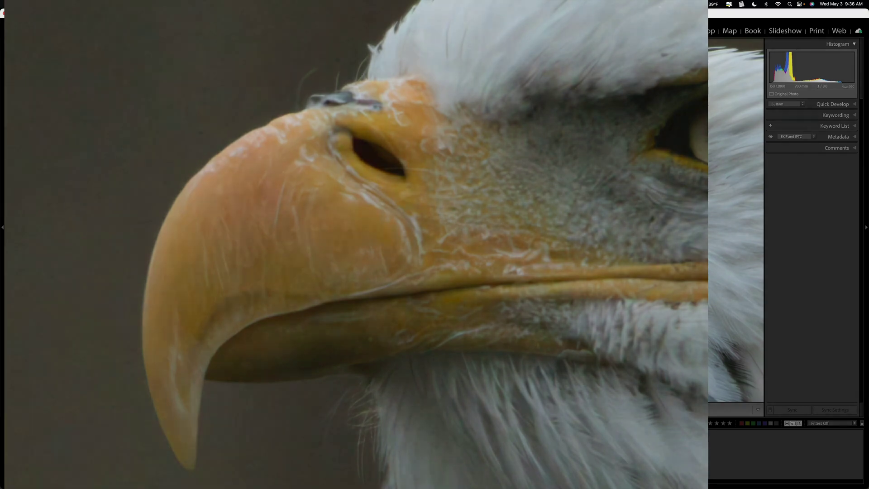
key(Right)
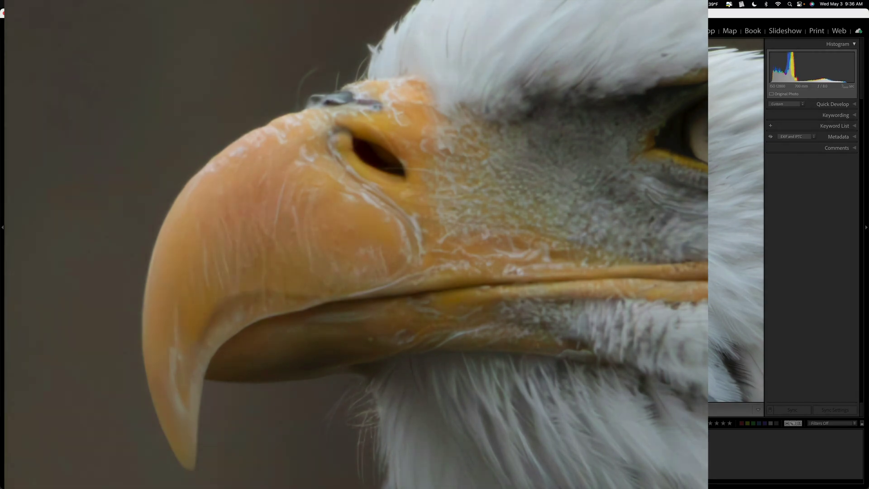
key(Left)
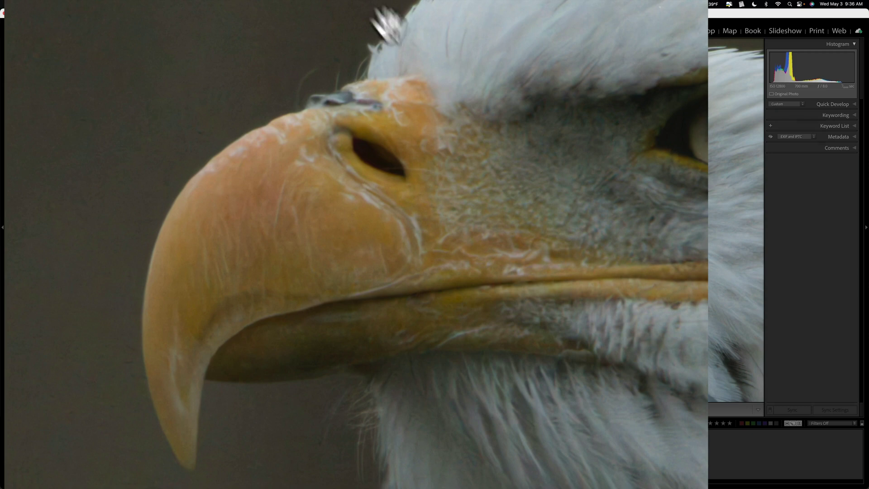
click(426, 113)
- Compare the whole eagle photo across the Lightroom Denoise and Luminar Neo versions, then compare the beak close-up against the original
click(388, 145)
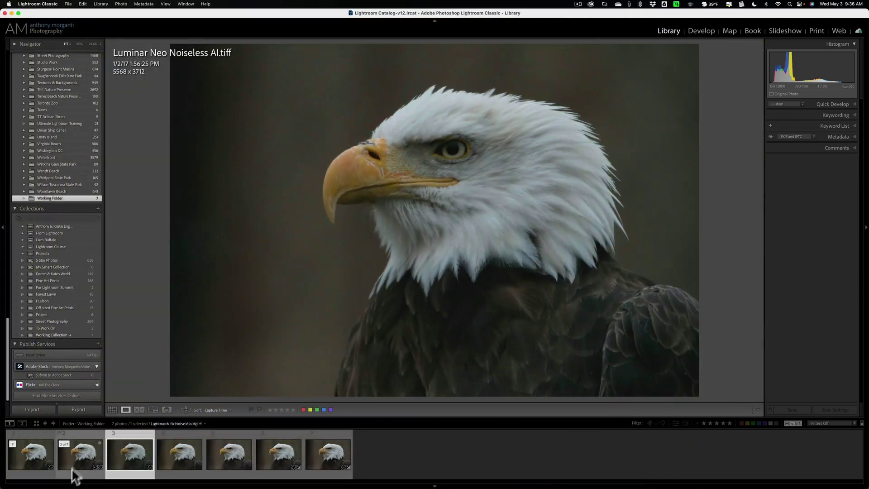
click(85, 459)
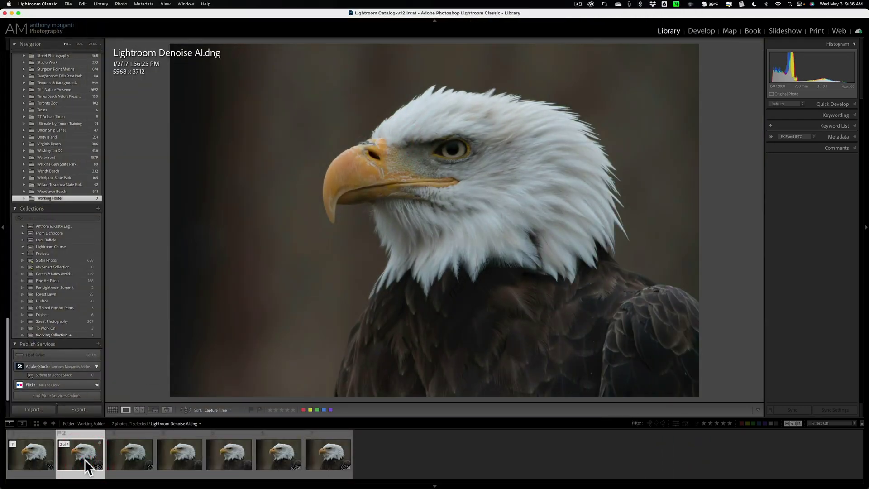
click(134, 455)
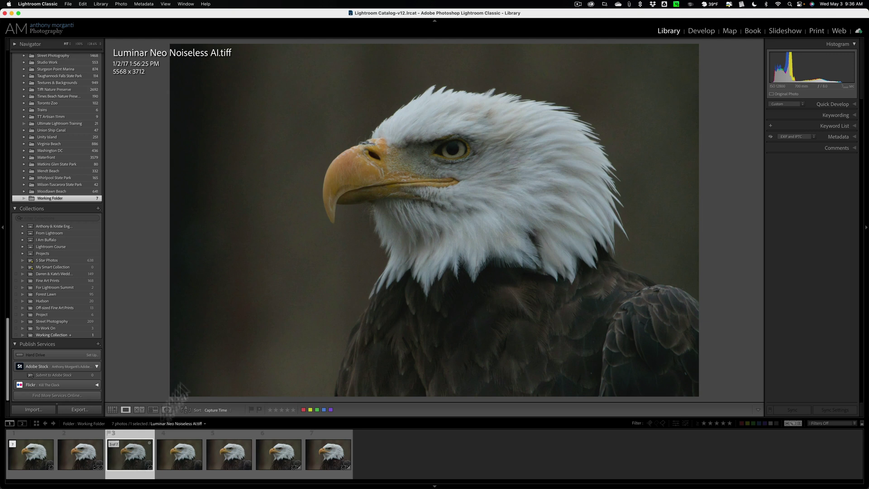
click(381, 146)
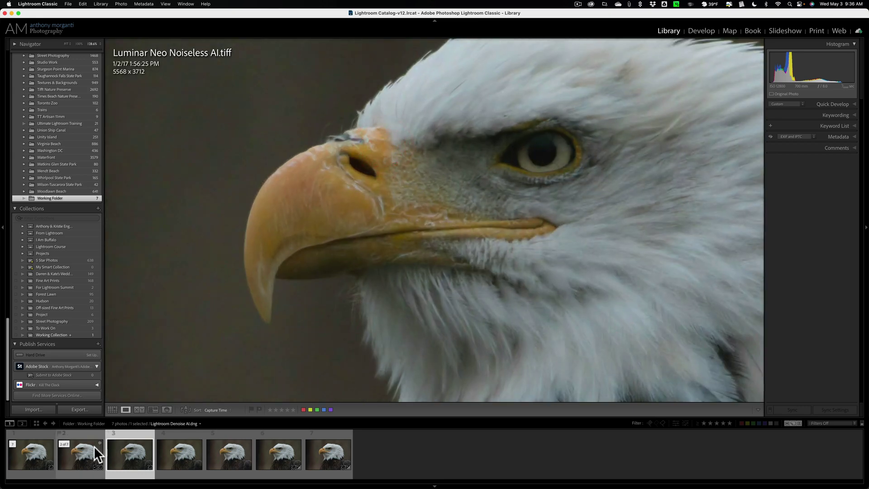
click(43, 457)
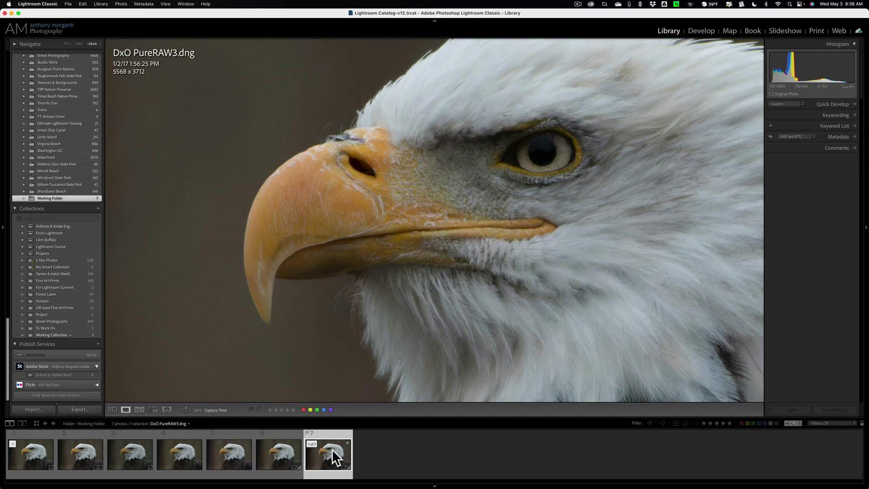
- Cycle the 1:1 close-up through the Topaz, On1 Original, Lightroom Denoise, Luminar Neo and On1 High Detail versions
click(289, 452)
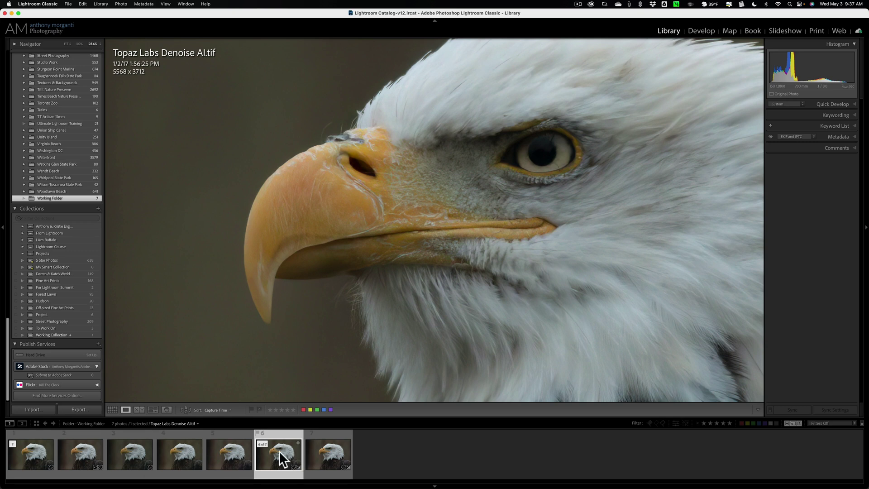
click(233, 453)
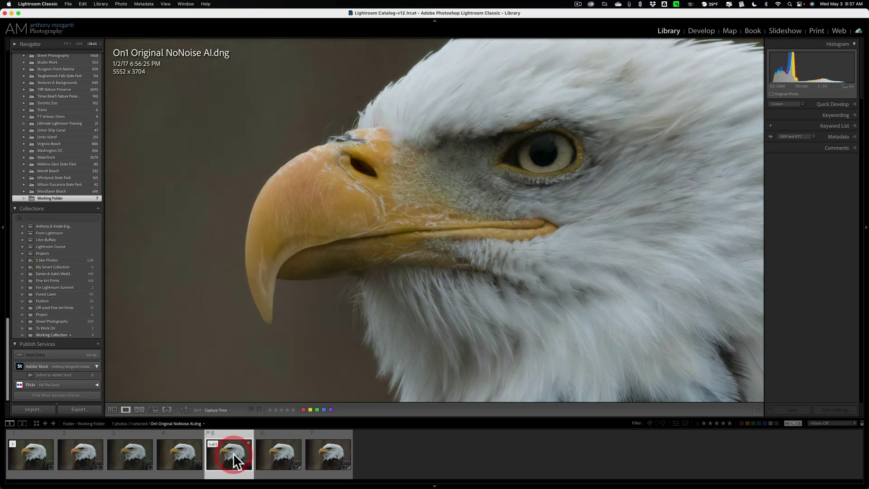
click(84, 454)
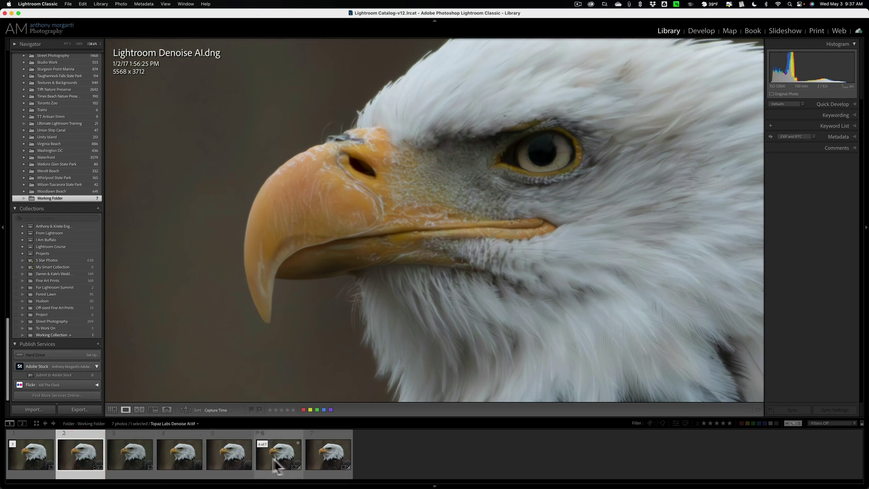
click(218, 452)
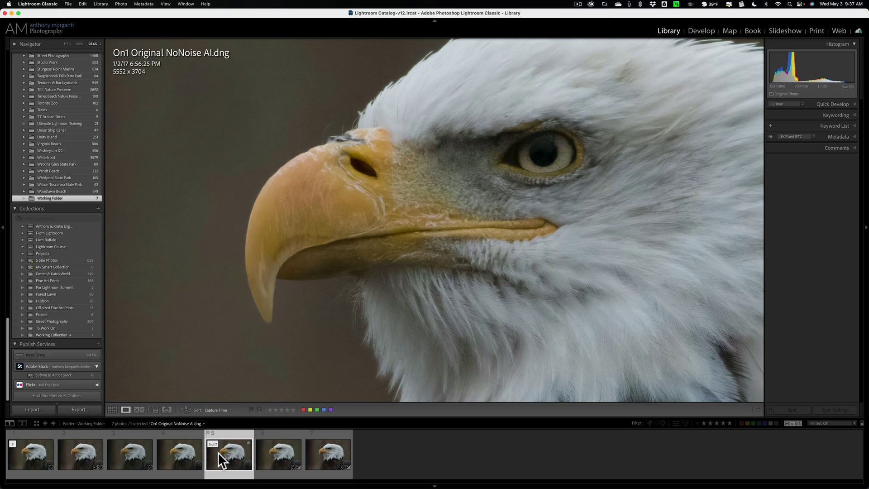
click(89, 449)
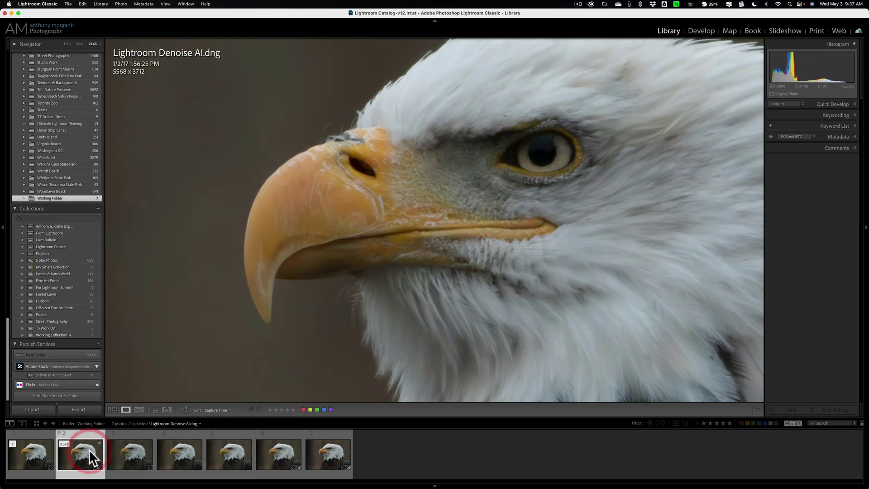
click(129, 449)
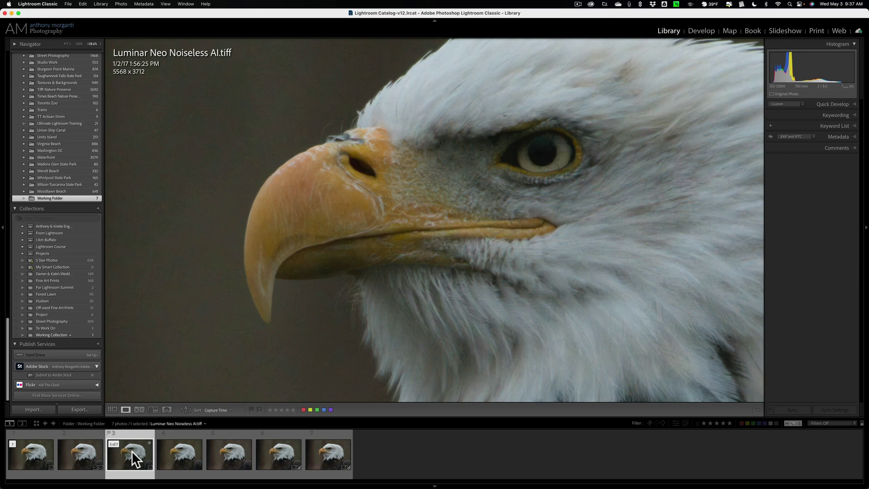
click(181, 454)
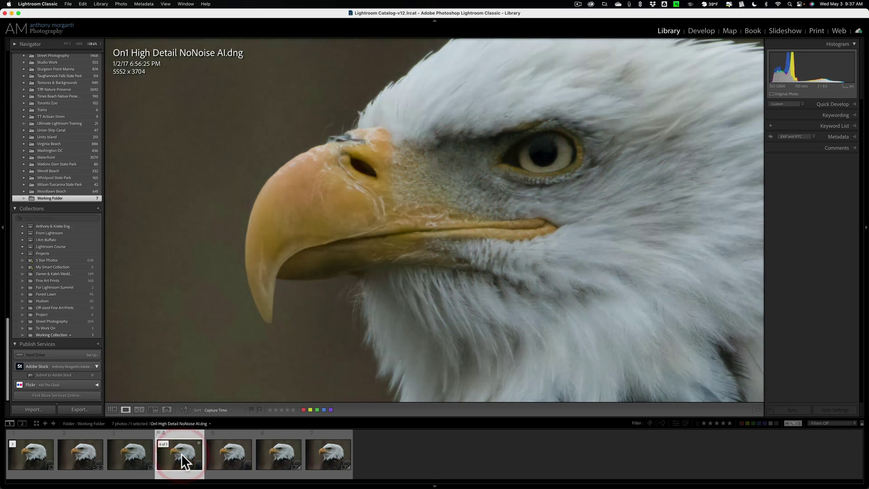